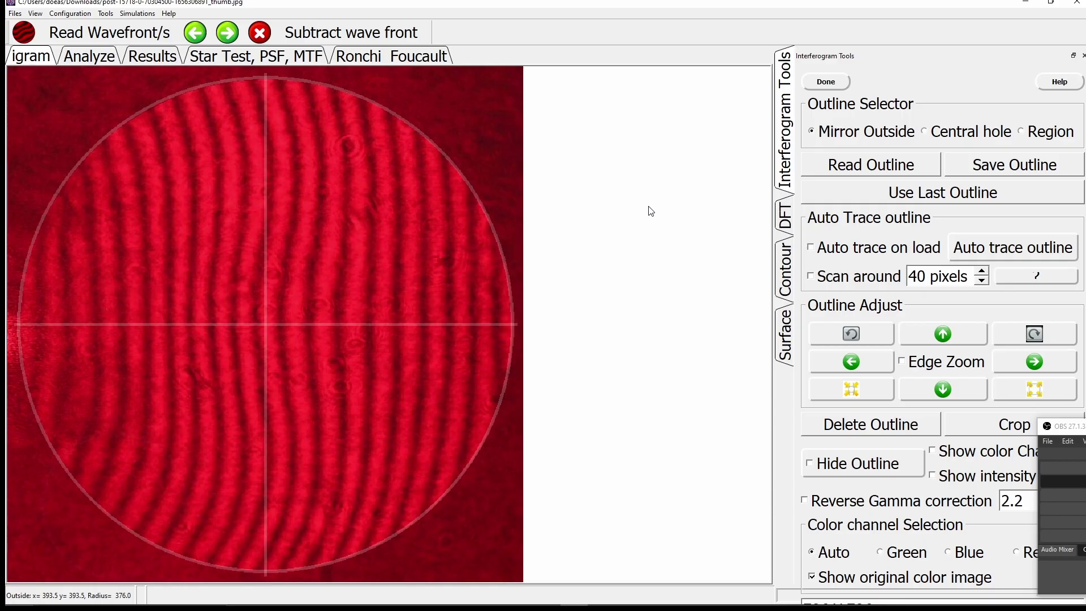
# Step: Accept the mirror outline so its DFT appears with size 4000 and centre filter 8.0
pyautogui.click(828, 84)
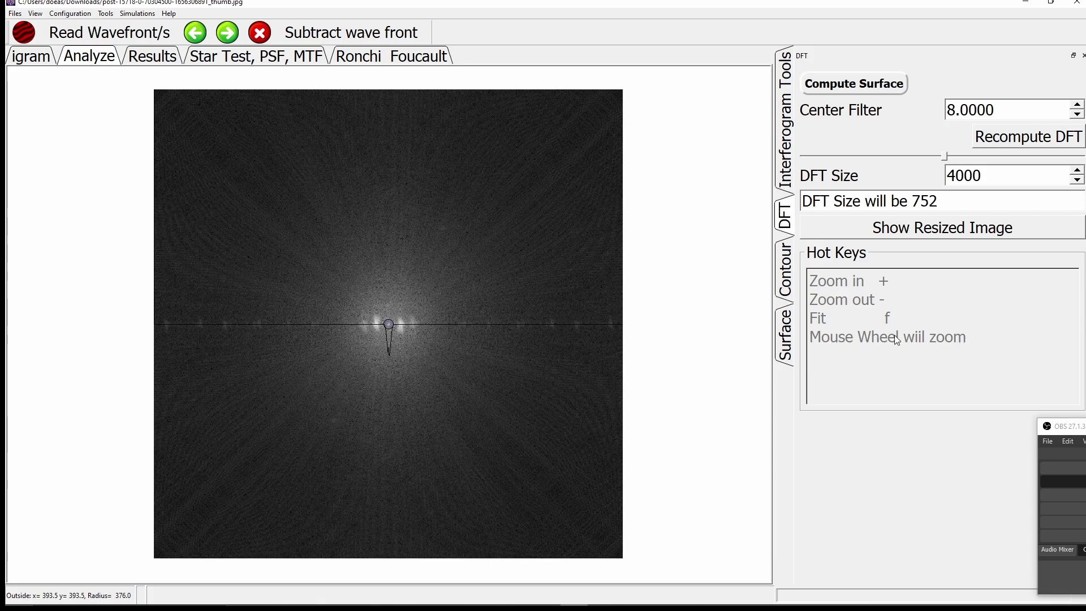
# Step: Widen the DFT centre filter circle from 8.0 to 11.0, then refit and zoom the DFT view
pyautogui.scroll(5, 420, 324)
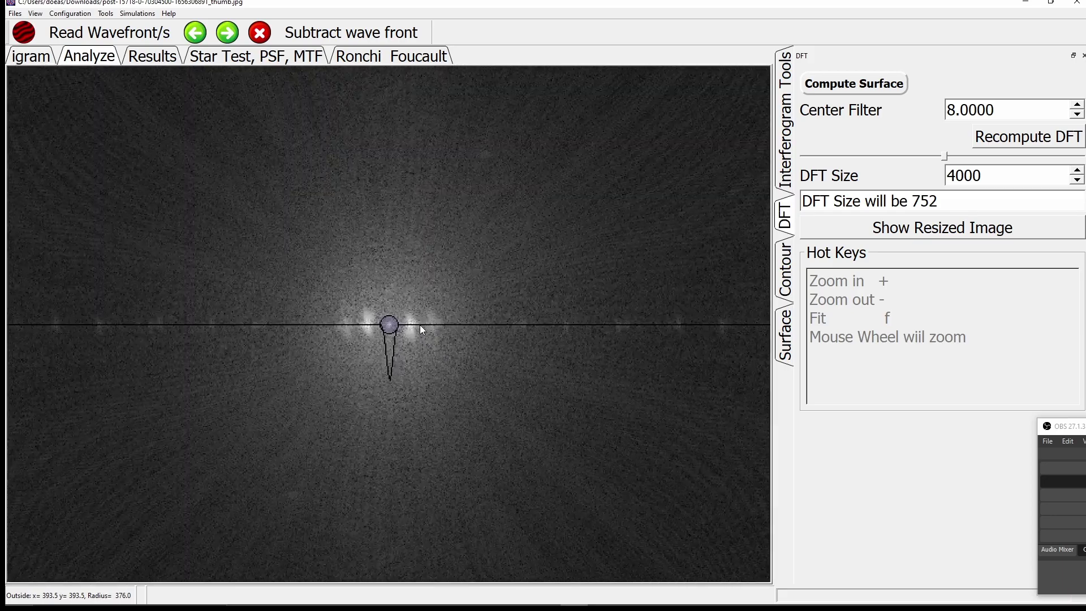
pyautogui.scroll(2, 420, 325)
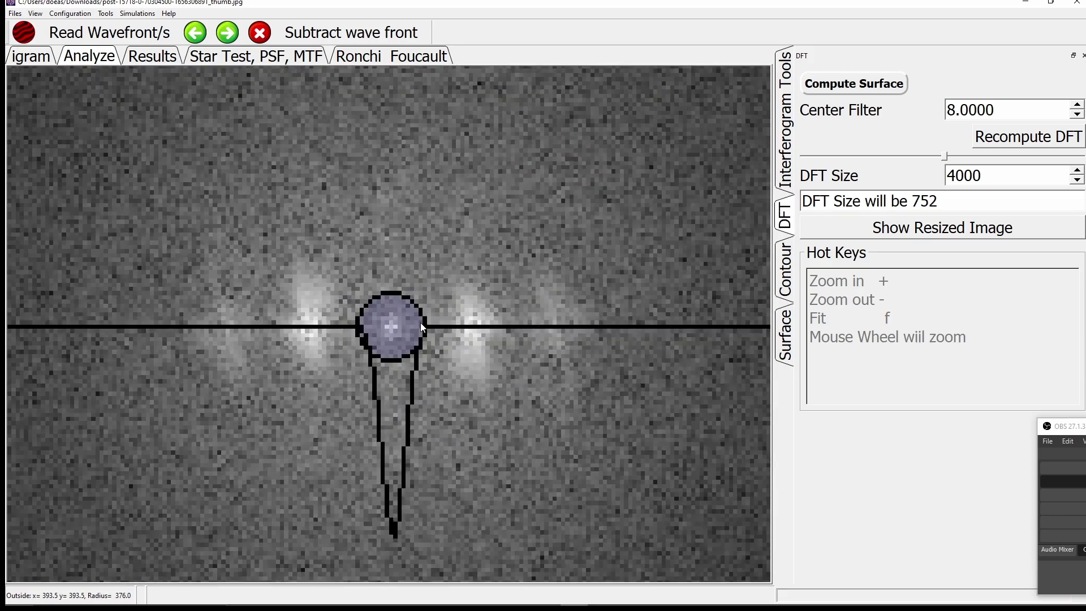
pyautogui.moveTo(420, 322)
pyautogui.mouseDown()
pyautogui.moveTo(460, 302)
pyautogui.moveTo(663, 282)
pyautogui.moveTo(585, 286)
pyautogui.moveTo(496, 322)
pyautogui.moveTo(438, 327)
pyautogui.mouseUp()
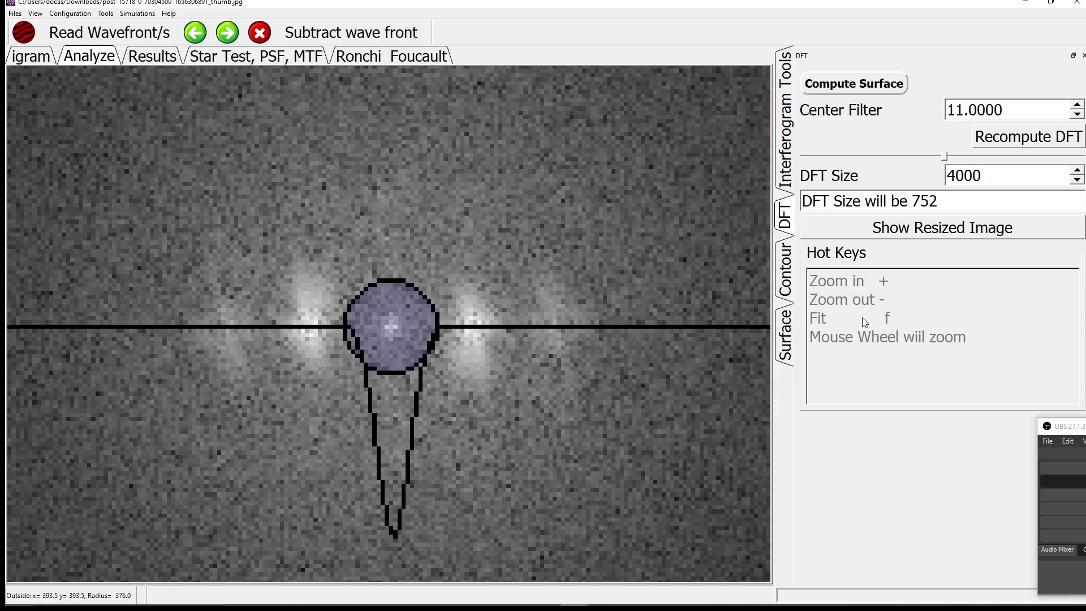
pyautogui.press('f')
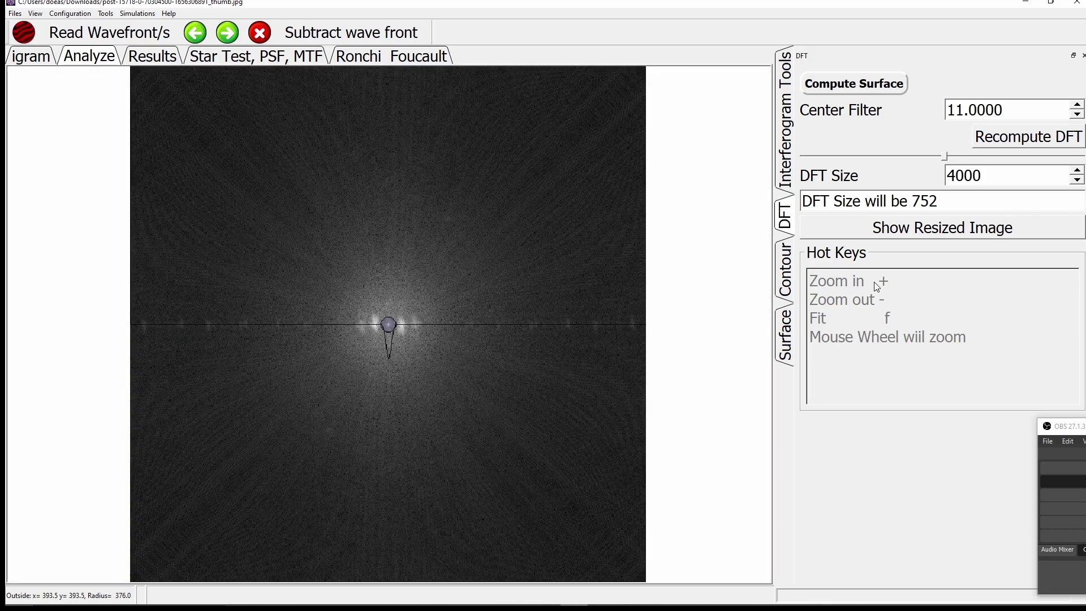
pyautogui.press('+')
pyautogui.press('+')
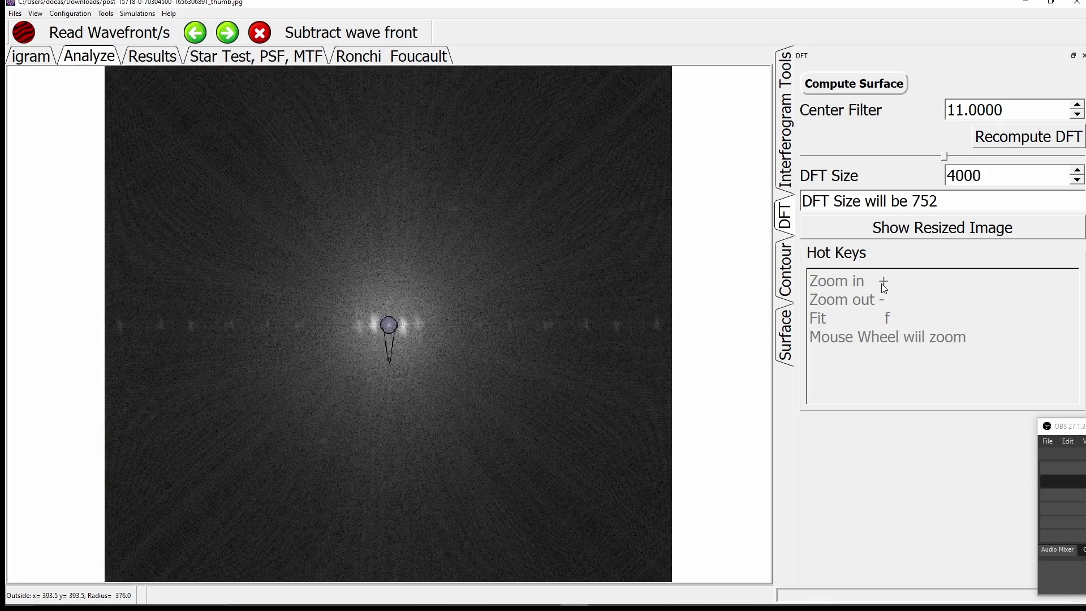
pyautogui.press('+')
pyautogui.press('+')
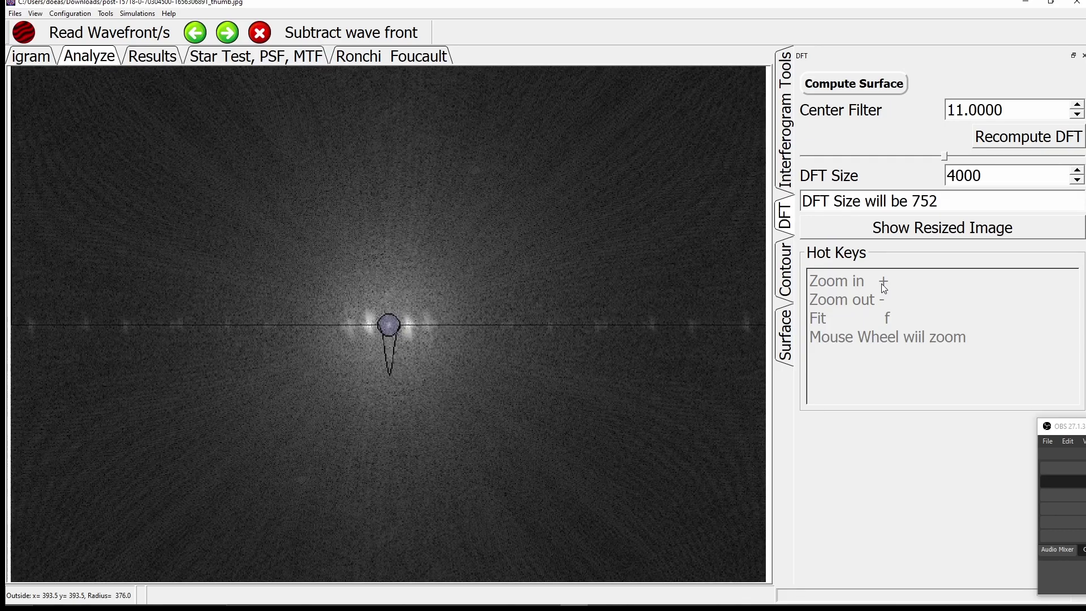
pyautogui.press('-')
pyautogui.press('-')
pyautogui.press('-')
pyautogui.press('-')
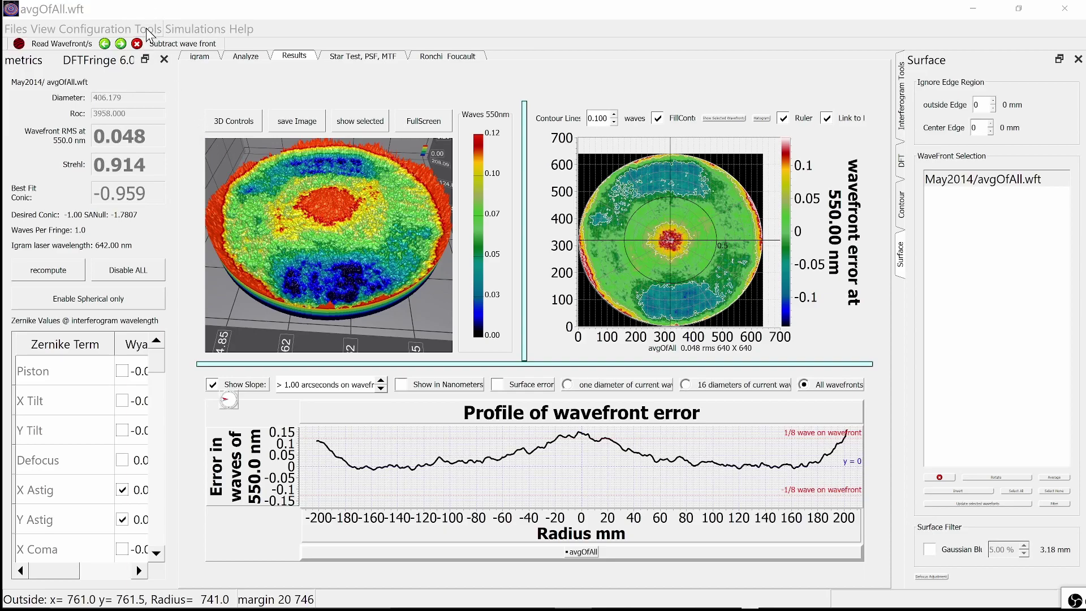
# Step: Run Zernike smoothing at maximum order 18 (100 terms) with Include Residual ticked
pyautogui.click(147, 29)
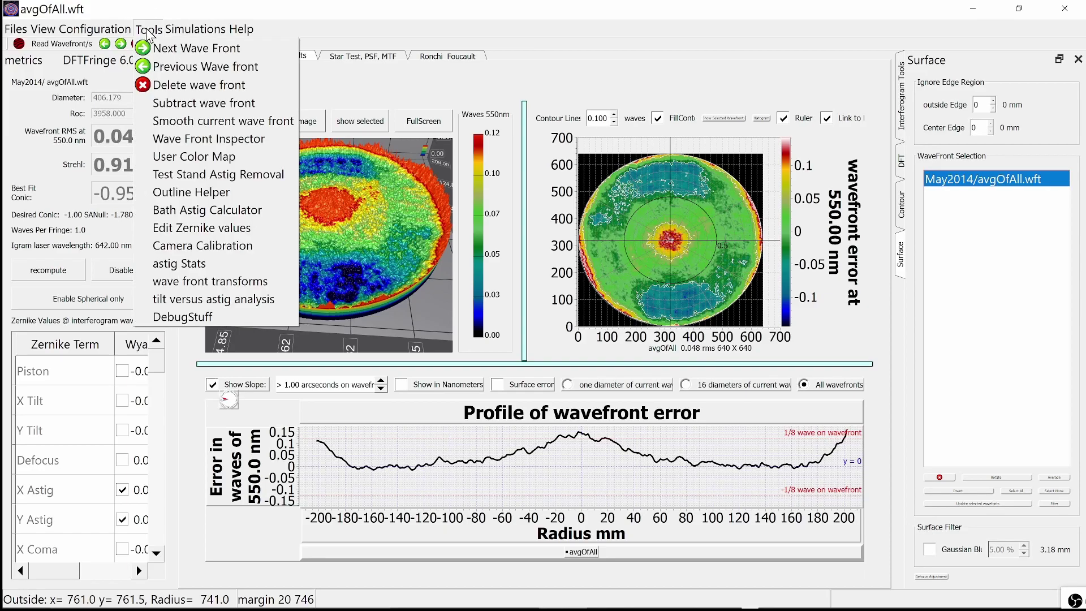
pyautogui.click(188, 124)
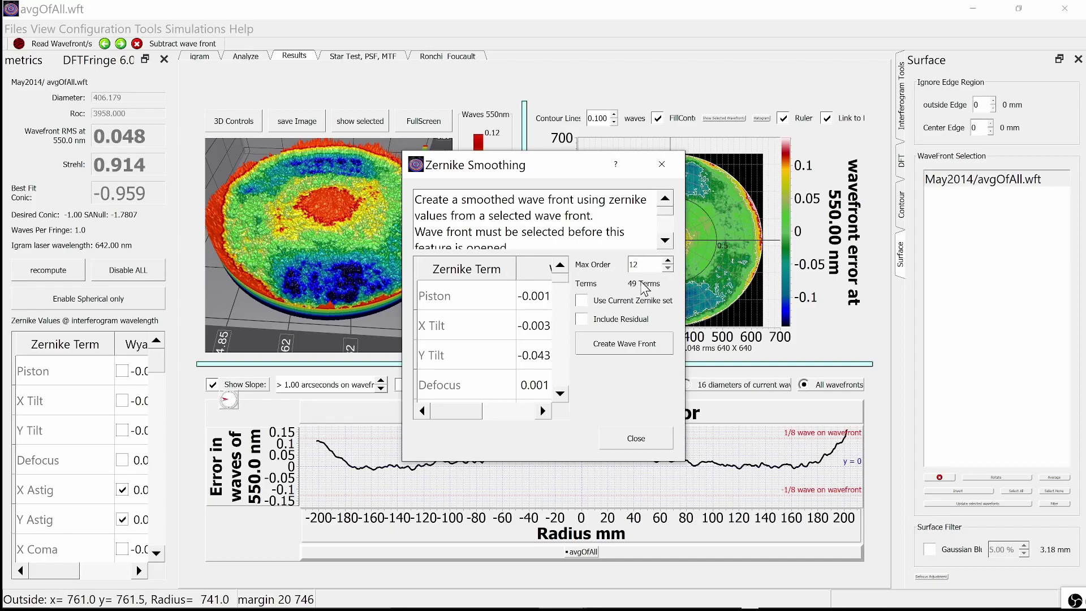
pyautogui.click(667, 260)
pyautogui.click(667, 260)
pyautogui.click(668, 261)
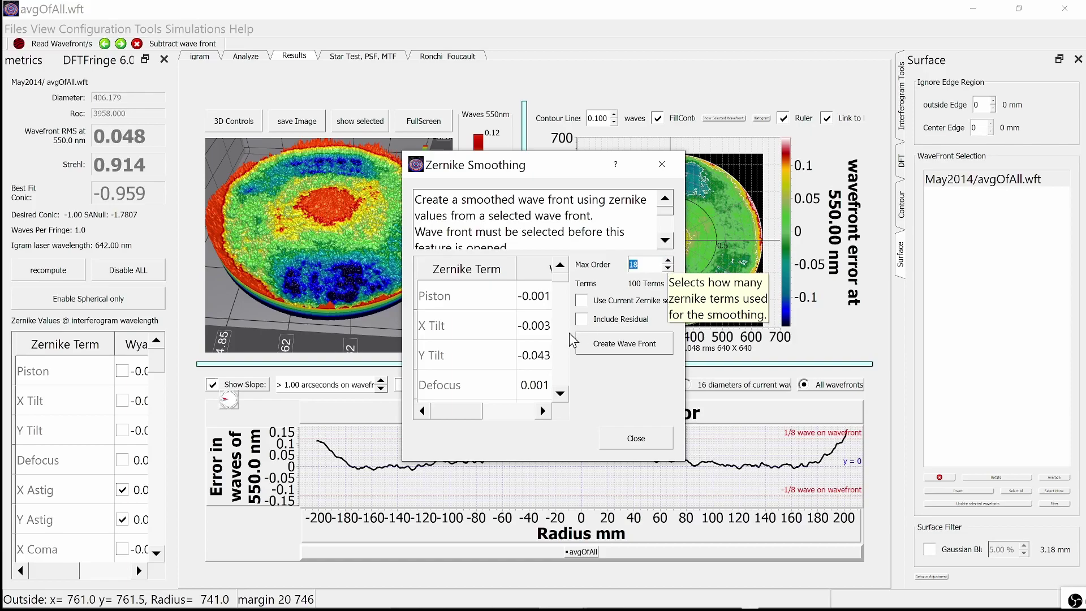
pyautogui.click(582, 319)
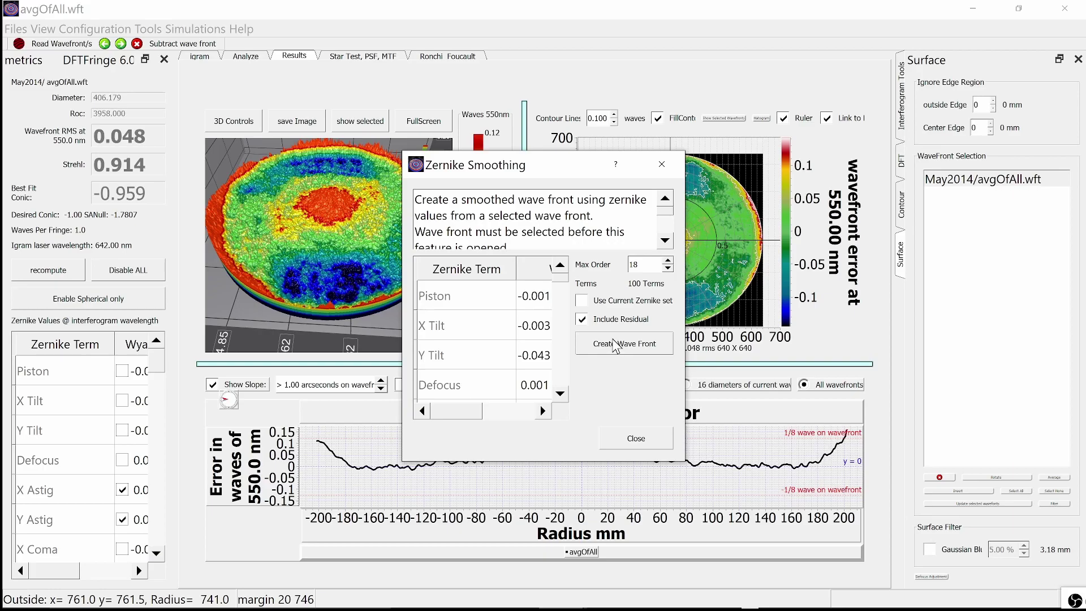
pyautogui.click(615, 347)
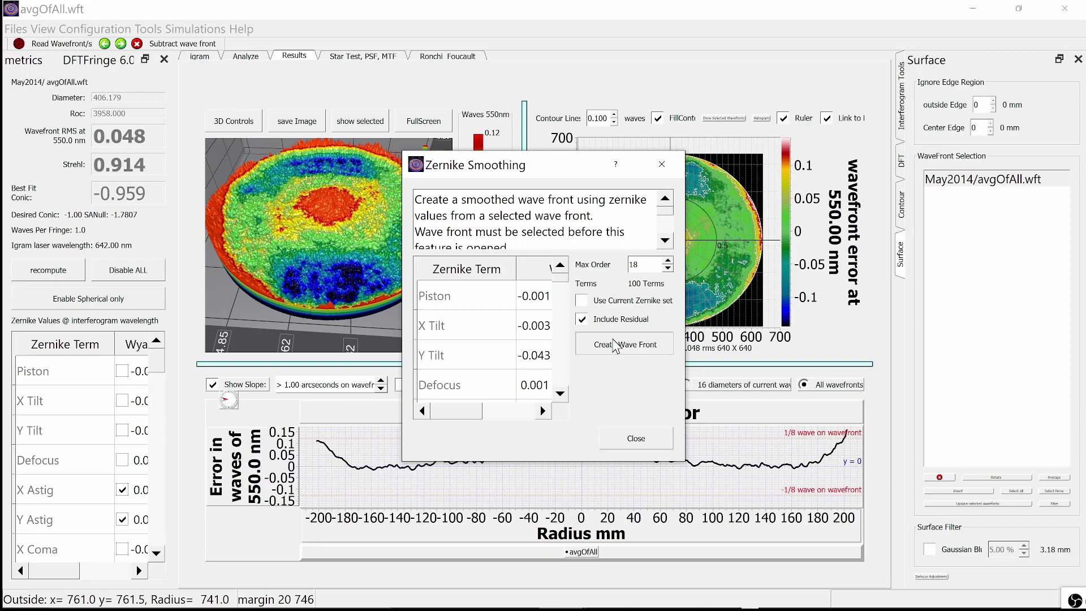
pyautogui.click(615, 345)
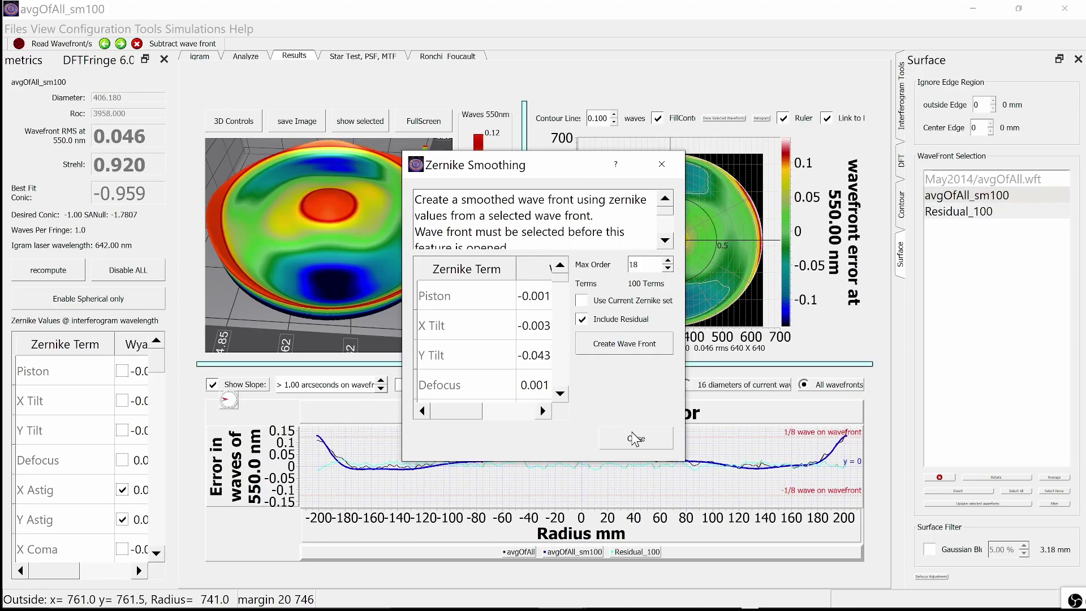
# Step: Close the Zernike Smoothing dialog to view the avgOfAll_sm100 and Residual_100 plots
pyautogui.click(633, 437)
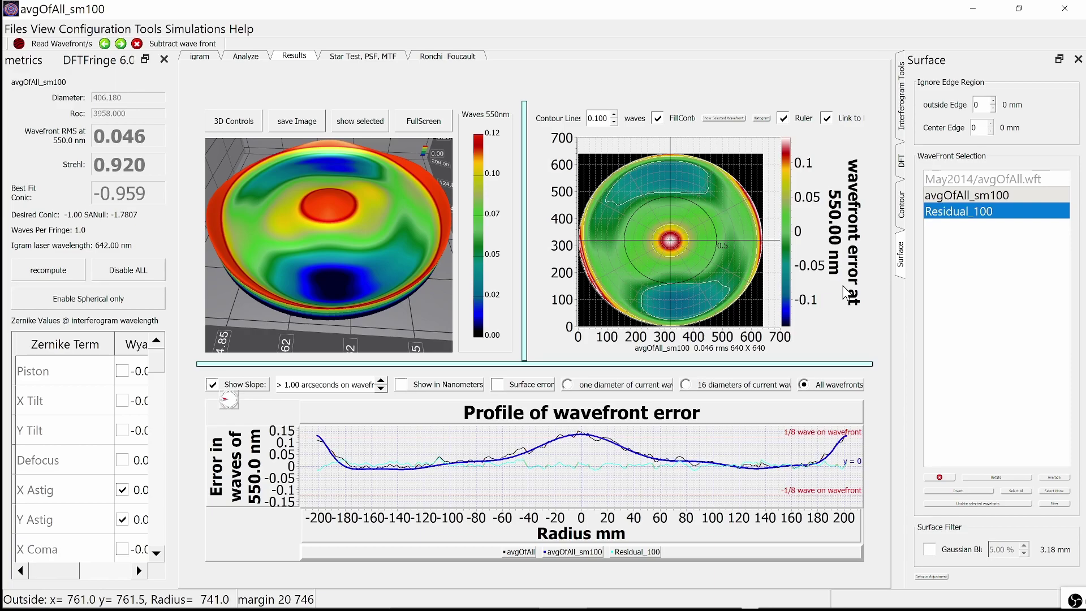
# Step: View Residual_100 (0.013 RMS), then select avgOfAll, avgOfAll_sm100 and Residual_100 together
pyautogui.click(978, 220)
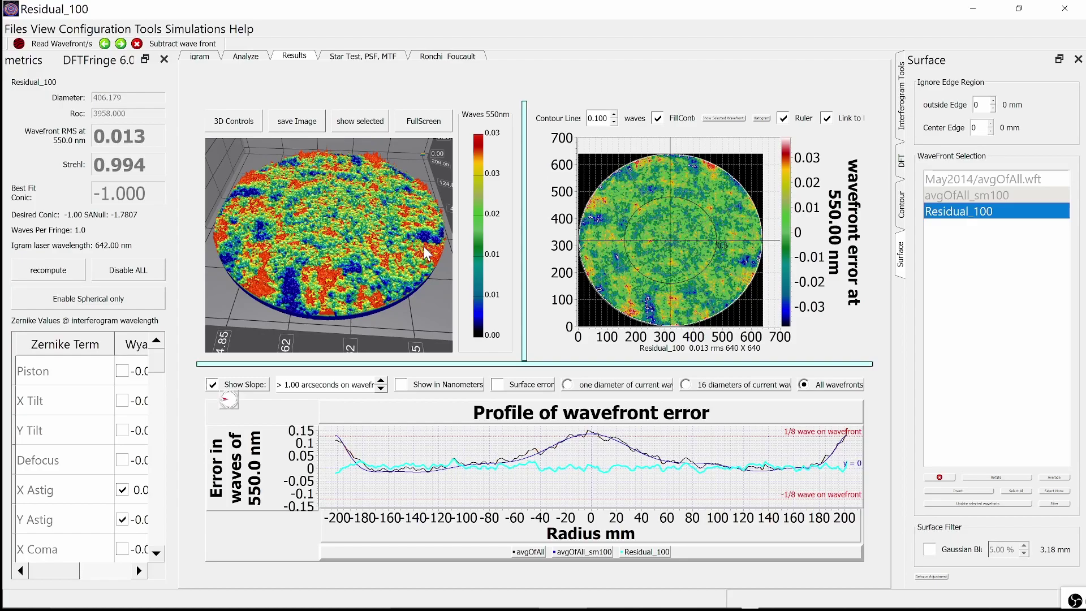
pyautogui.click(962, 184)
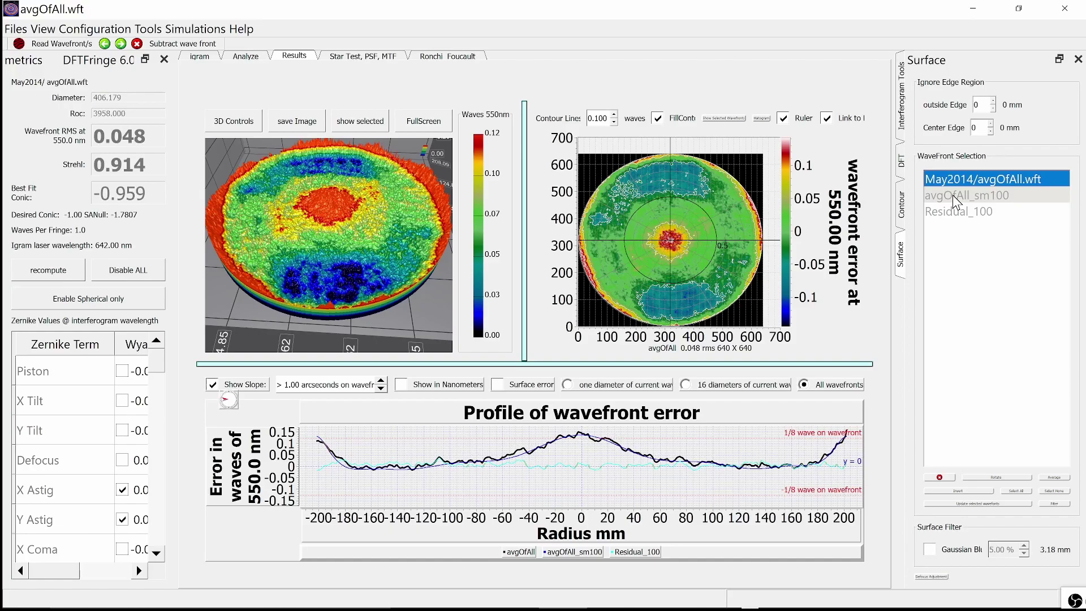
pyautogui.keyDown('ctrl'); pyautogui.click(953, 195); pyautogui.keyUp('ctrl')
pyautogui.keyDown('ctrl'); pyautogui.click(949, 206); pyautogui.keyUp('ctrl')
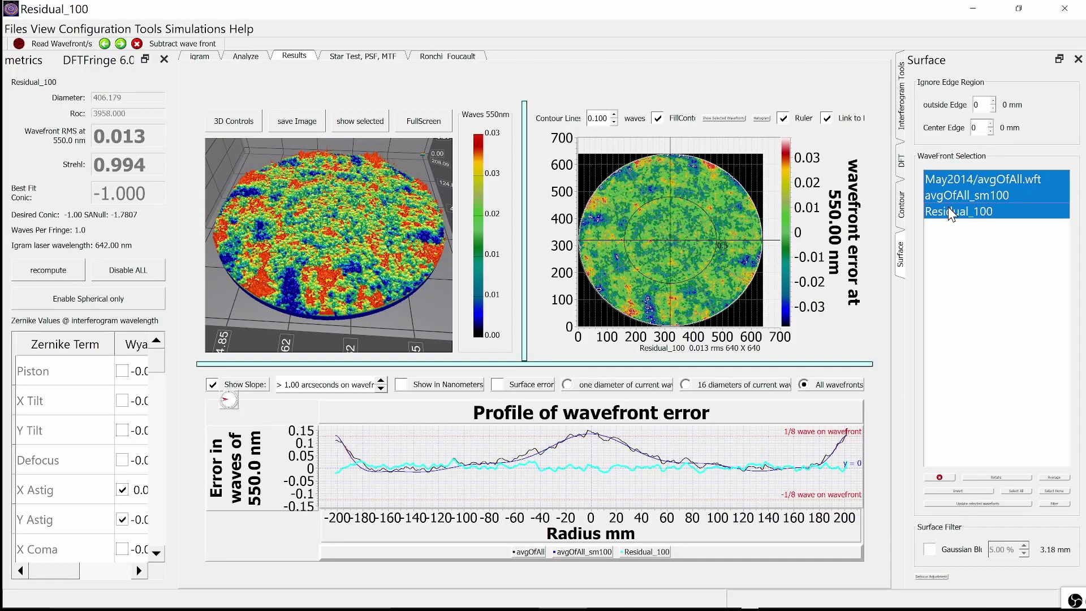
# Step: Show the three selected wavefronts' contours in a 3-column layout, review them, then close the window
pyautogui.click(718, 121)
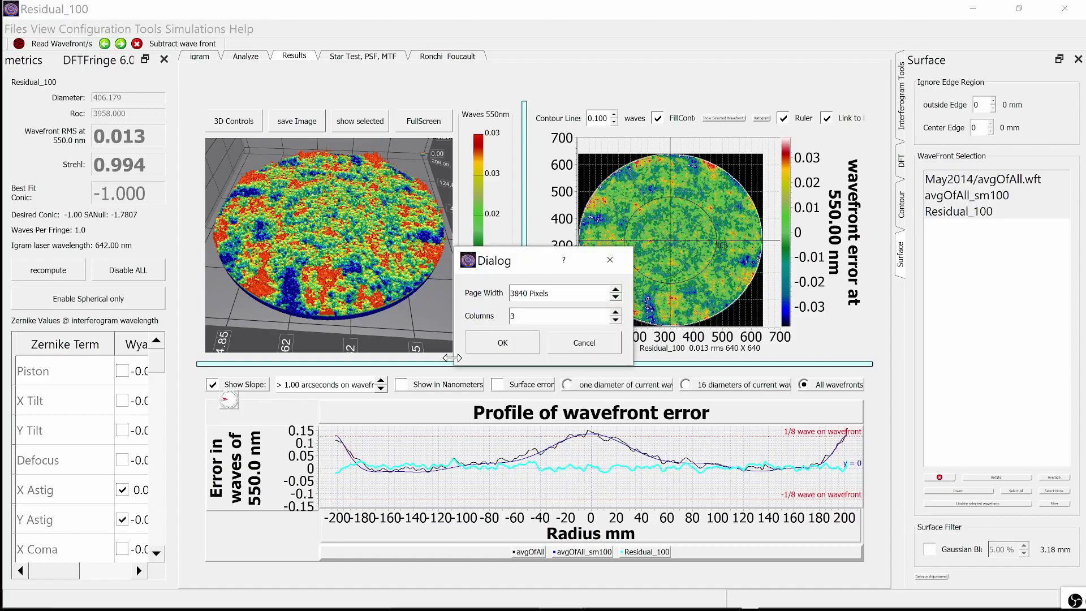
pyautogui.click(502, 343)
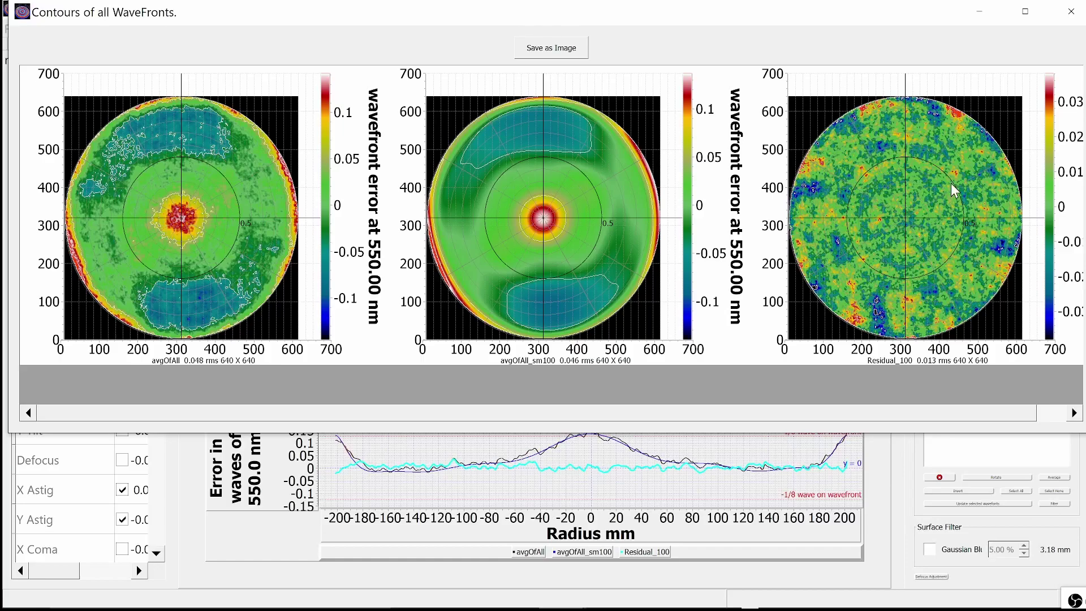
pyautogui.click(1071, 11)
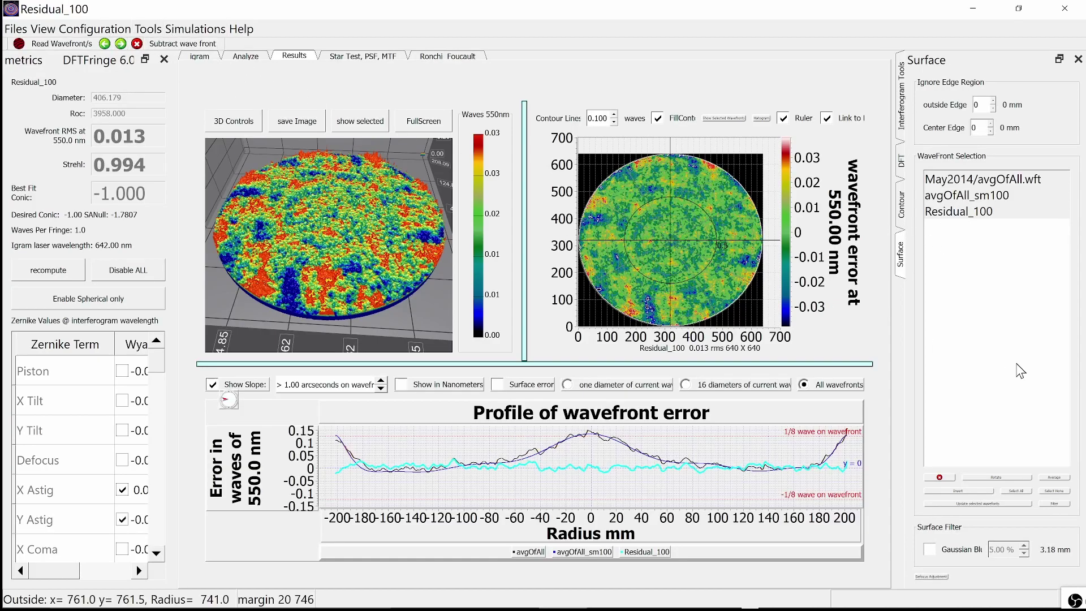
# Step: Load the original avgOfAll wavefront and bring up the Zernike smoothing options
pyautogui.click(983, 180)
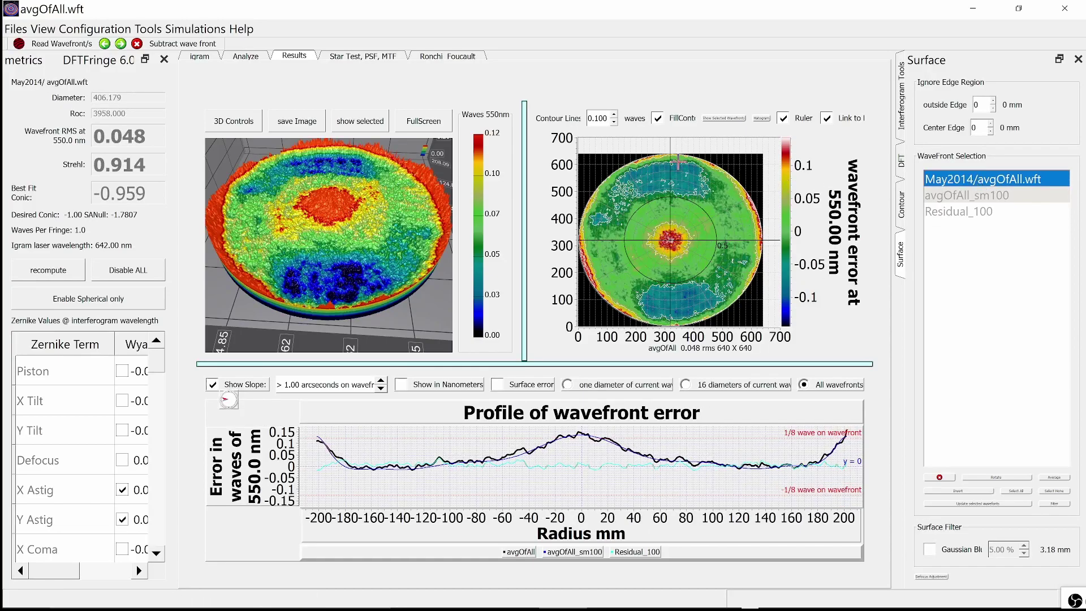
pyautogui.click(146, 29)
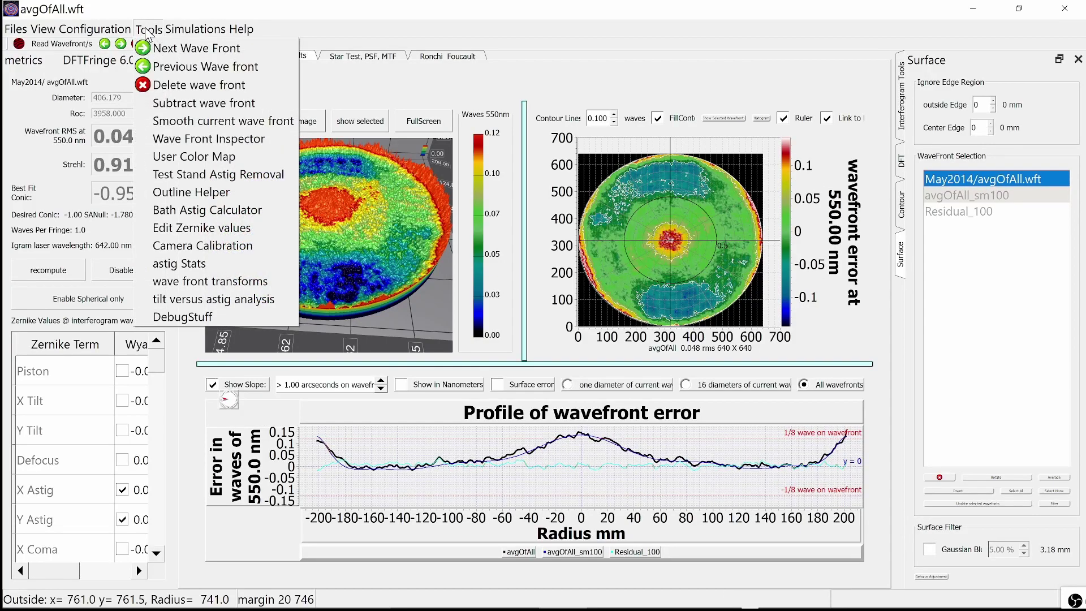
pyautogui.click(200, 121)
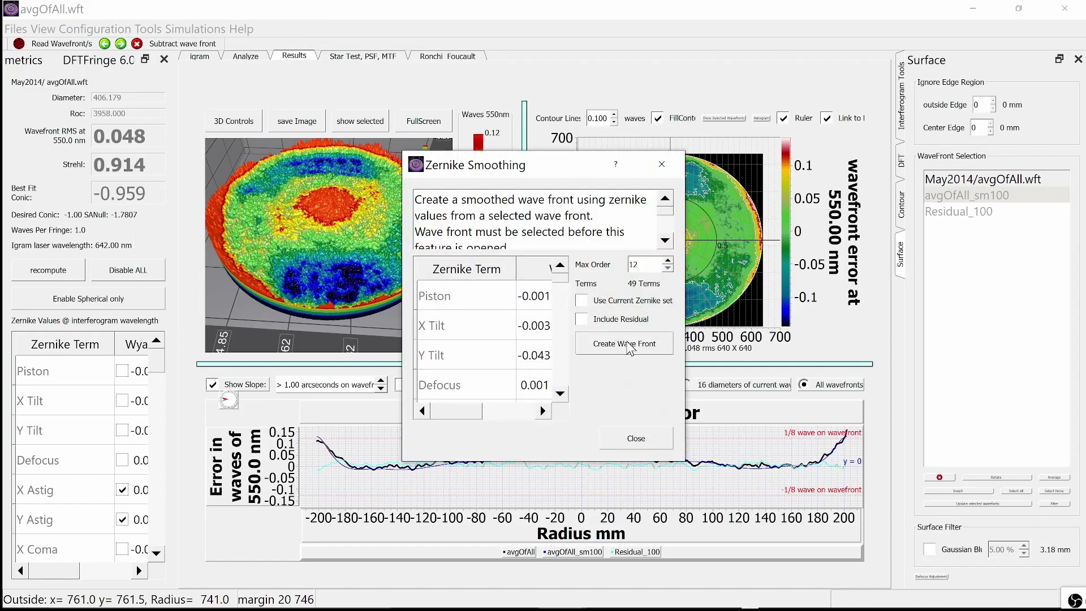
# Step: Raise the maximum order to 676 terms, include the residual, and create the smoothed wavefront
pyautogui.click(669, 262)
pyautogui.click(669, 262)
pyautogui.click(669, 262)
pyautogui.click(668, 262)
pyautogui.click(668, 262)
pyautogui.click(669, 262)
pyautogui.click(669, 262)
pyautogui.click(669, 262)
pyautogui.click(669, 262)
pyautogui.click(669, 262)
pyautogui.click(669, 262)
pyautogui.click(669, 262)
pyautogui.click(669, 262)
pyautogui.click(589, 320)
pyautogui.click(610, 344)
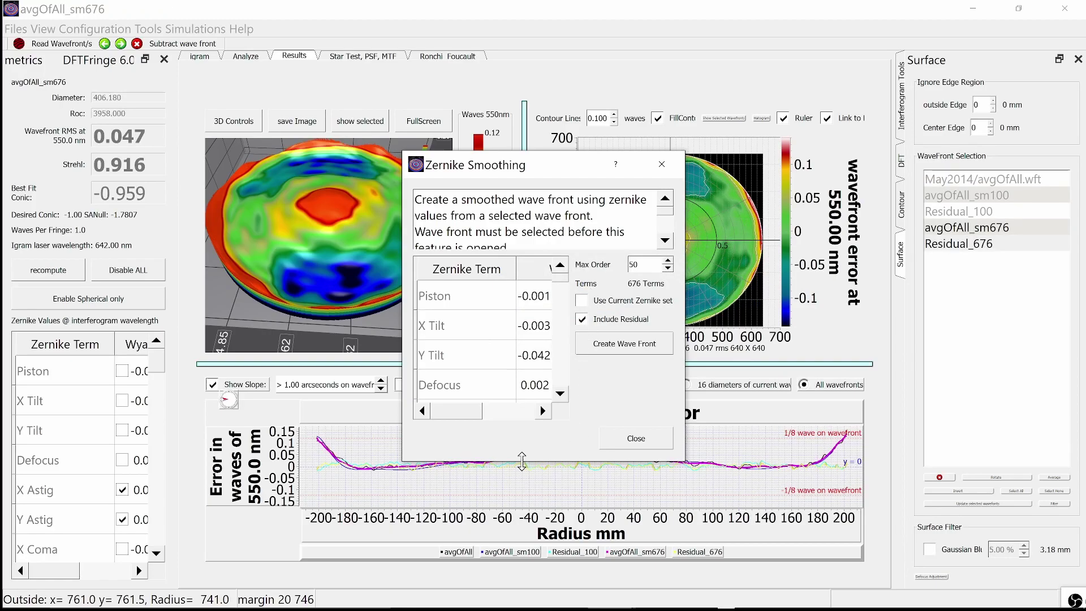
# Step: Enlarge the smoothing window and scroll through the term table to the last of 676 terms
pyautogui.moveTo(520, 461); pyautogui.dragTo(519, 594)
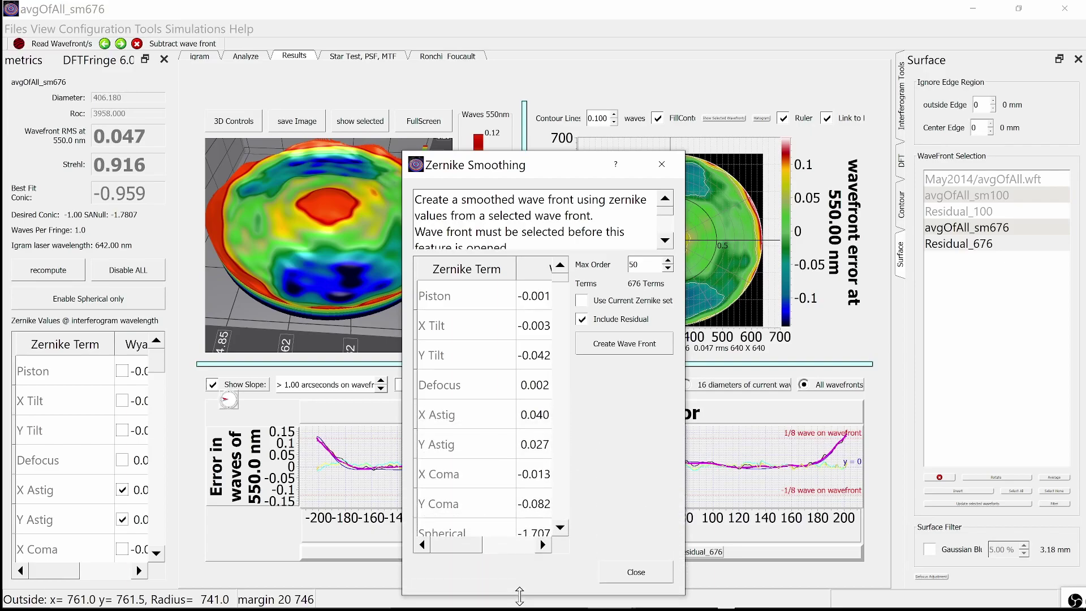
pyautogui.scroll(-1, 500, 355)
pyautogui.scroll(-20, 500, 355)
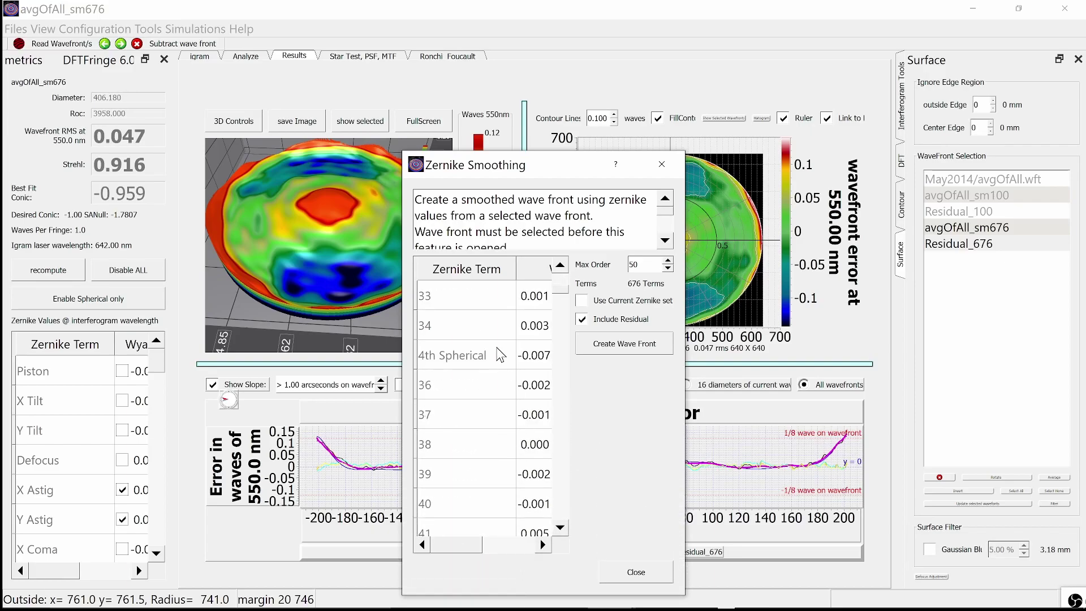
pyautogui.scroll(-20, 500, 385)
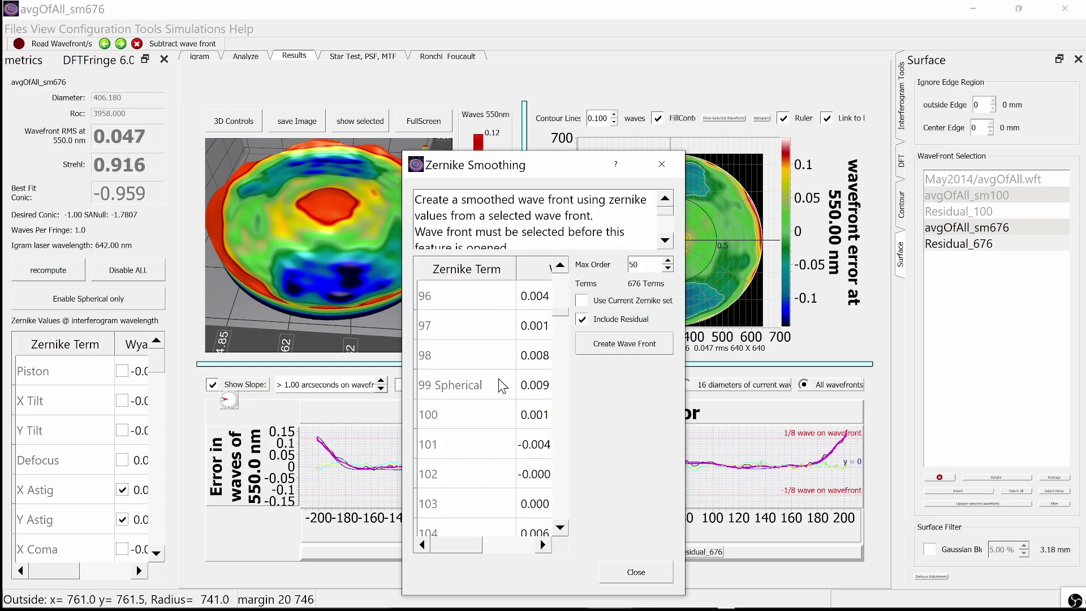
pyautogui.scroll(-20, 500, 384)
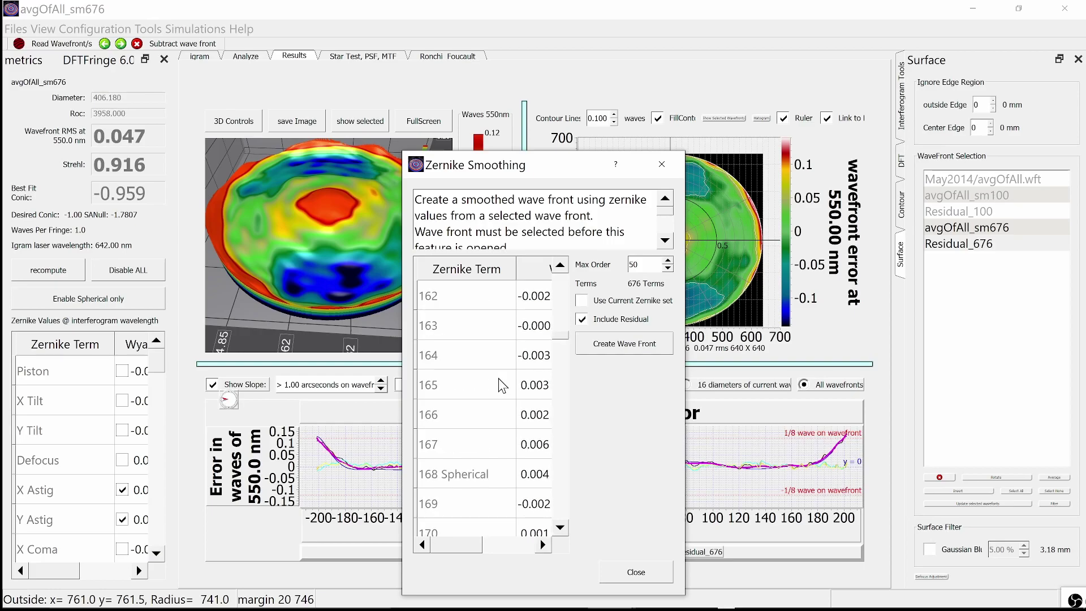
pyautogui.scroll(-7, 501, 385)
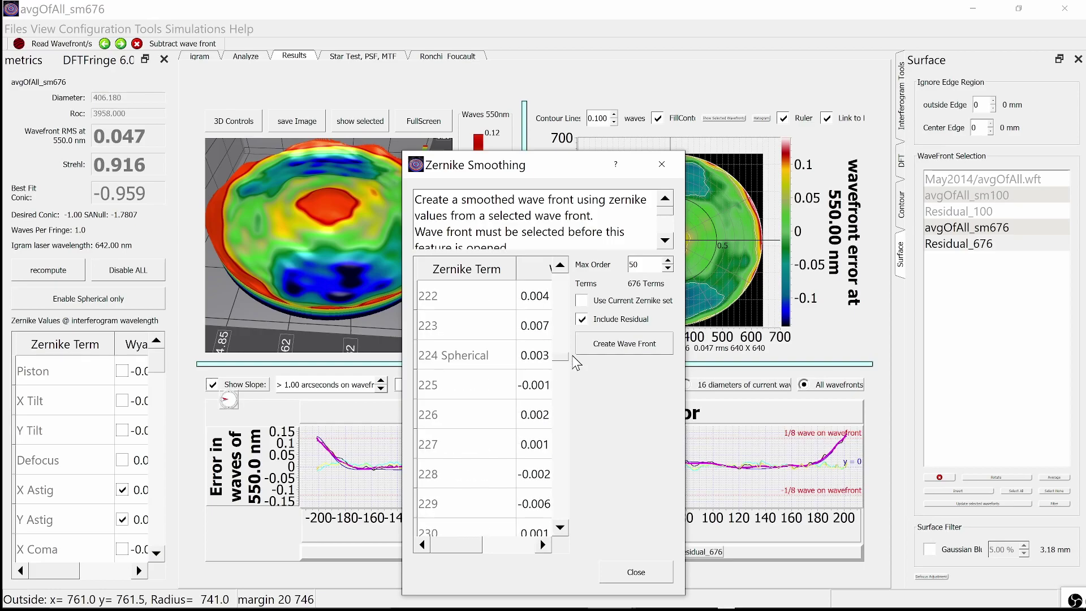
pyautogui.moveTo(559, 358); pyautogui.dragTo(572, 285)
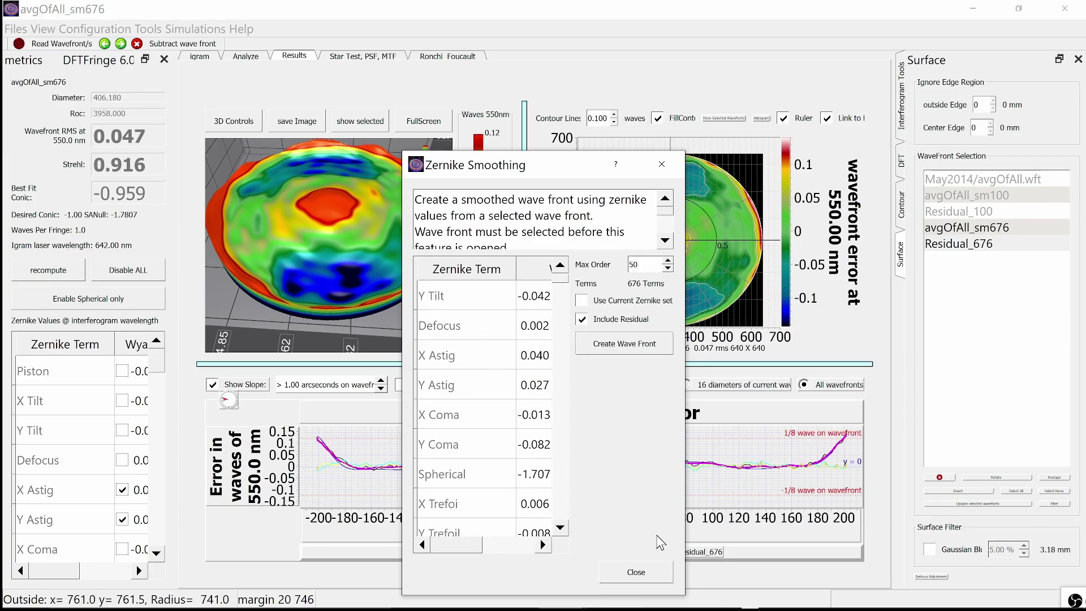
# Step: Close smoothing, view Residual_676 (0.008 RMS), then select all five wavefronts starting from avgOfAll.wft
pyautogui.click(635, 573)
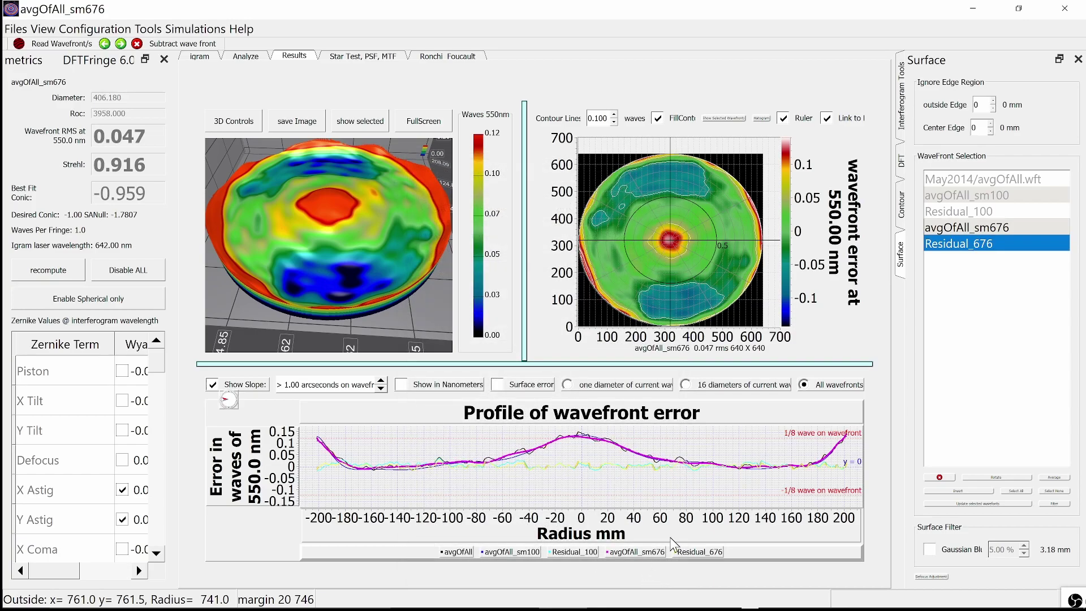
pyautogui.click(987, 241)
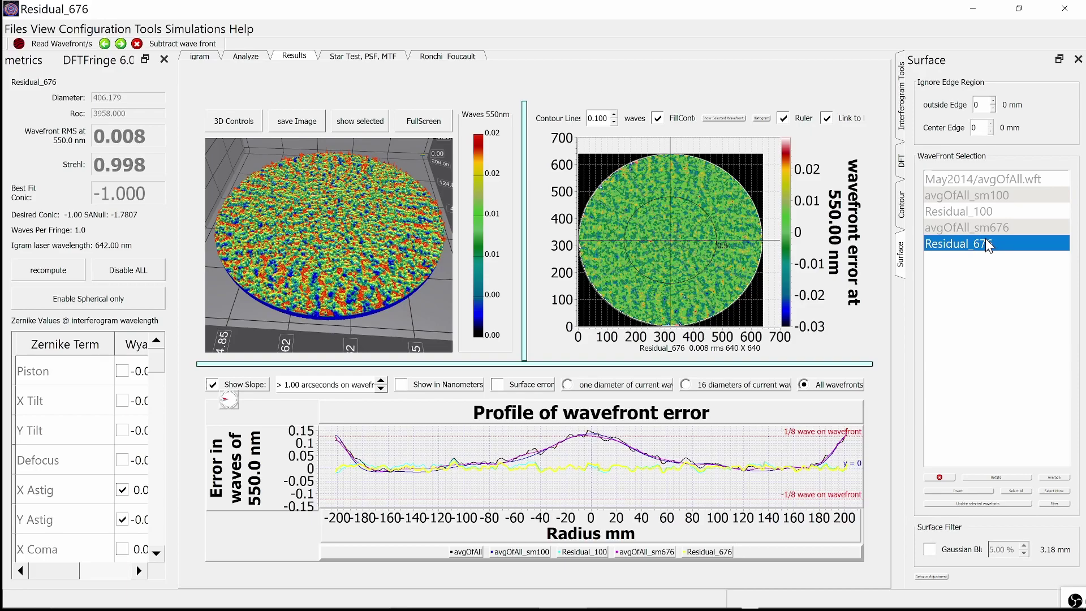
pyautogui.click(949, 179)
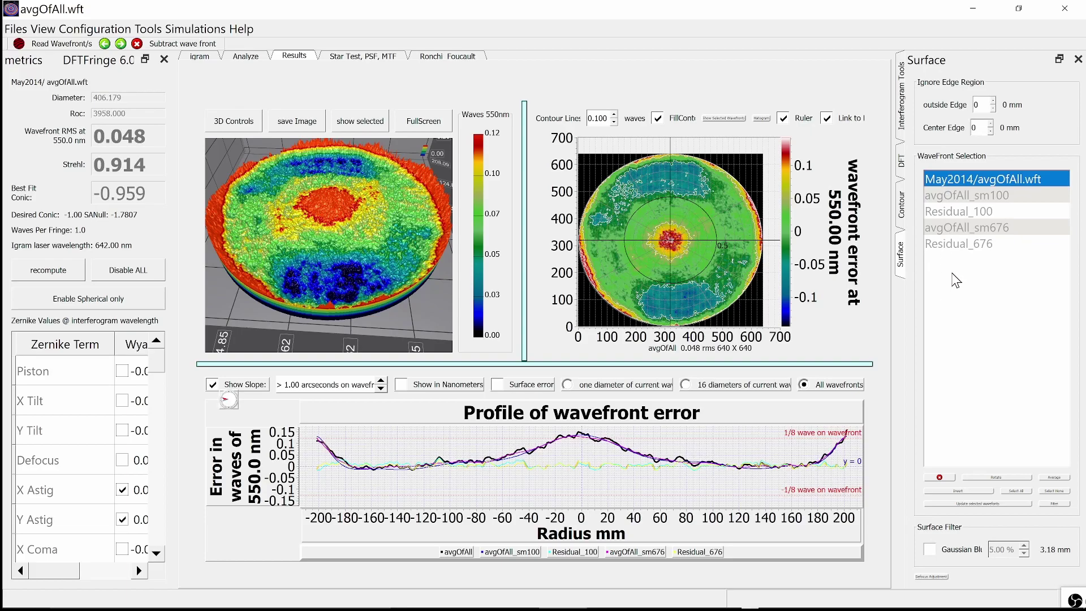
pyautogui.keyDown('shift'); pyautogui.click(956, 244); pyautogui.keyUp('shift')
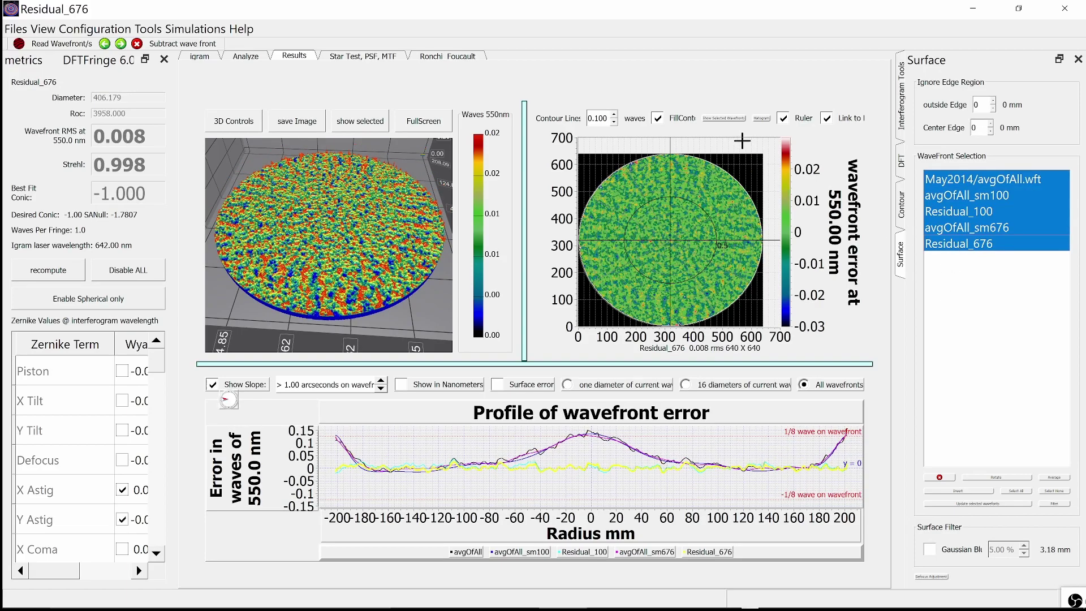
# Step: Show all five wavefronts' contours at 3840 width in three columns, scroll through them, then minimize
pyautogui.click(728, 118)
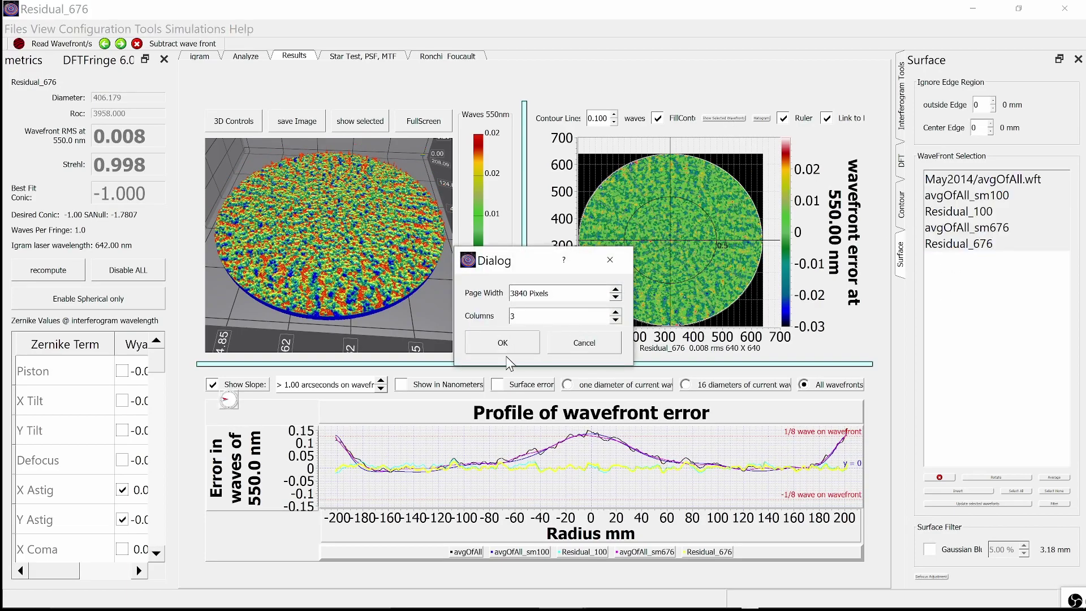
pyautogui.click(503, 344)
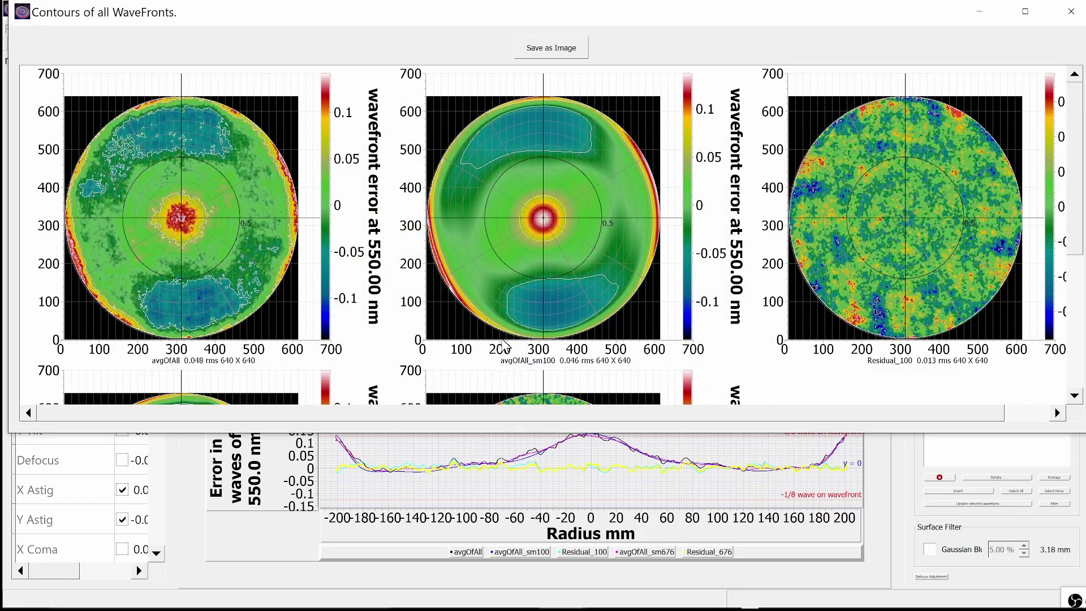
pyautogui.moveTo(583, 433); pyautogui.dragTo(583, 603)
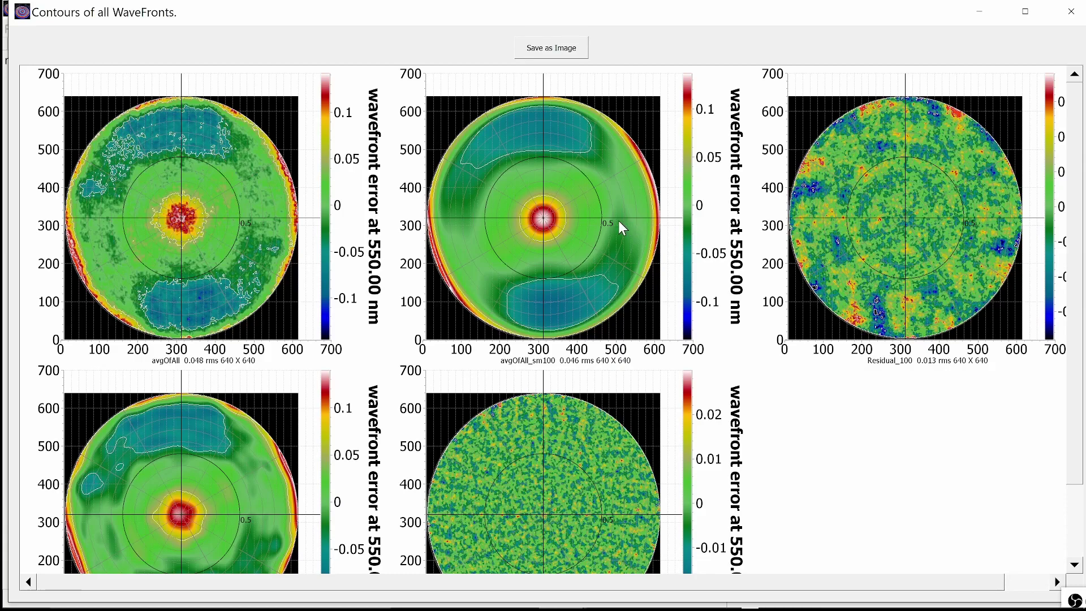
pyautogui.scroll(-2, 619, 221)
pyautogui.scroll(-1, 620, 222)
pyautogui.scroll(3, 619, 221)
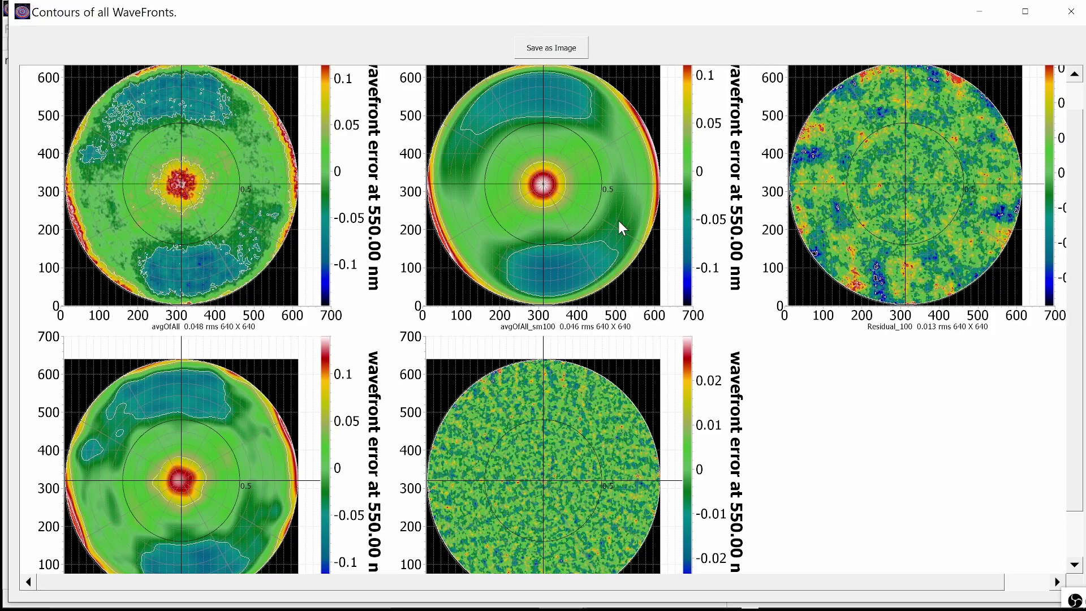
pyautogui.scroll(-1, 619, 220)
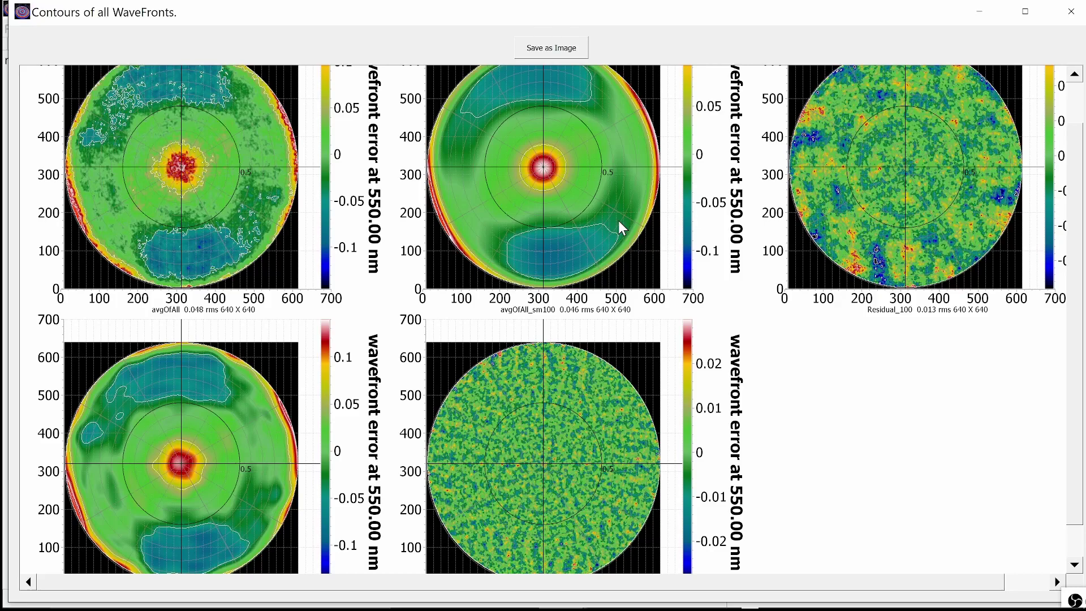
pyautogui.click(984, 12)
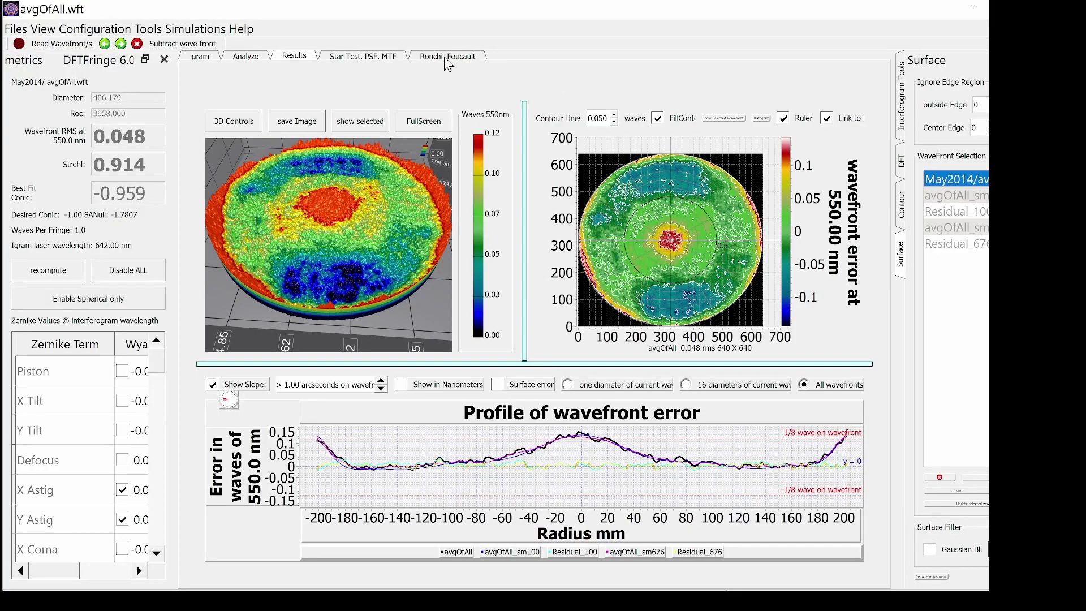
# Step: Bring up the Star Test, PSF, MTF analysis and switch the PSF log display on, then off
pyautogui.click(358, 56)
pyautogui.click(358, 56)
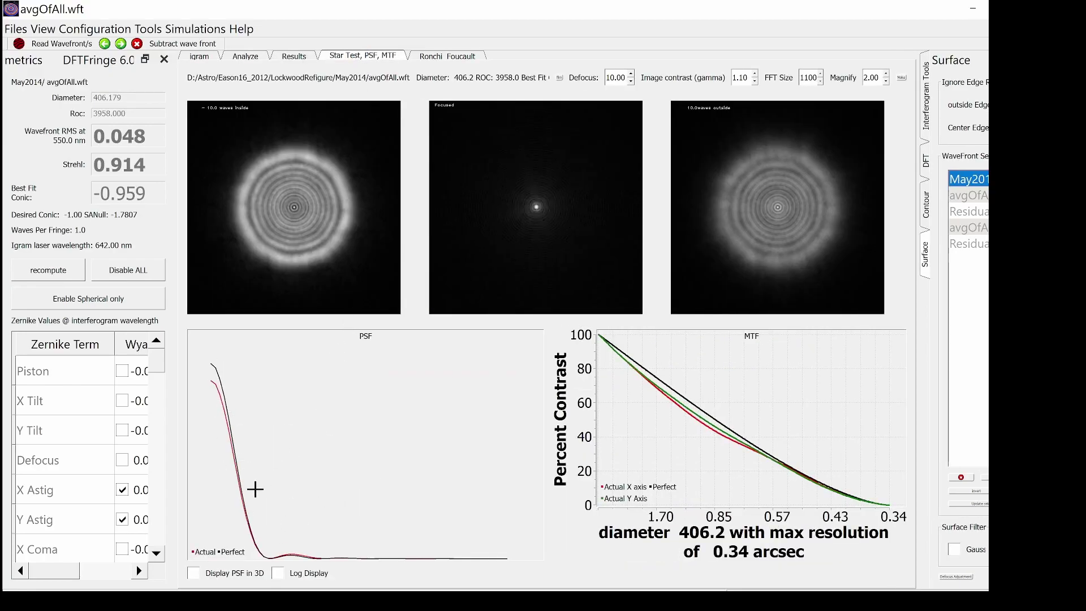
pyautogui.click(280, 575)
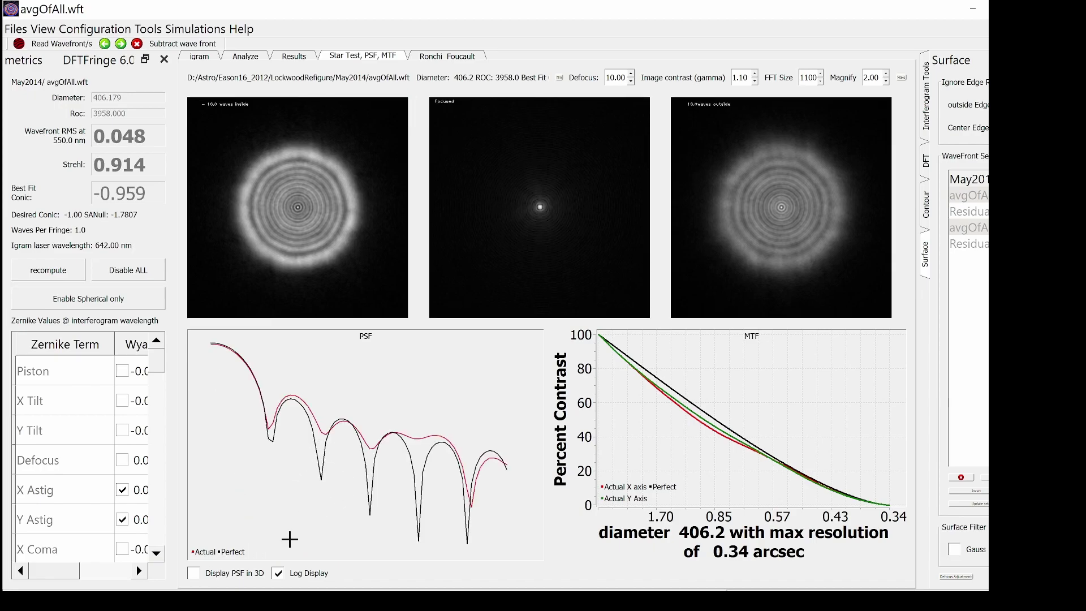
pyautogui.click(279, 572)
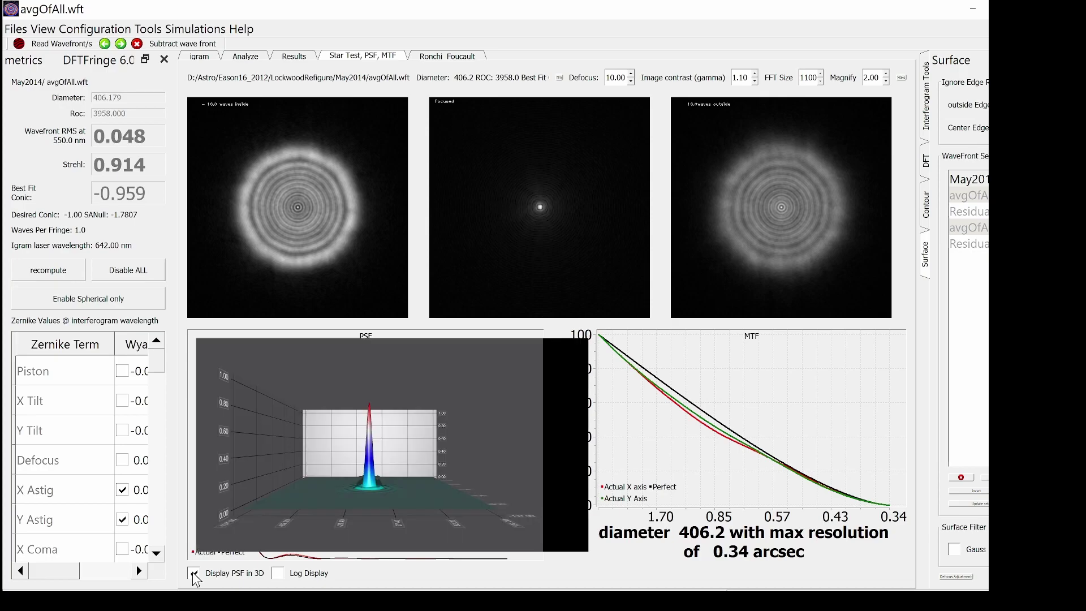
# Step: Zoom and rotate the 3D PSF surface, then switch it to Log Display
pyautogui.scroll(4, 423, 504)
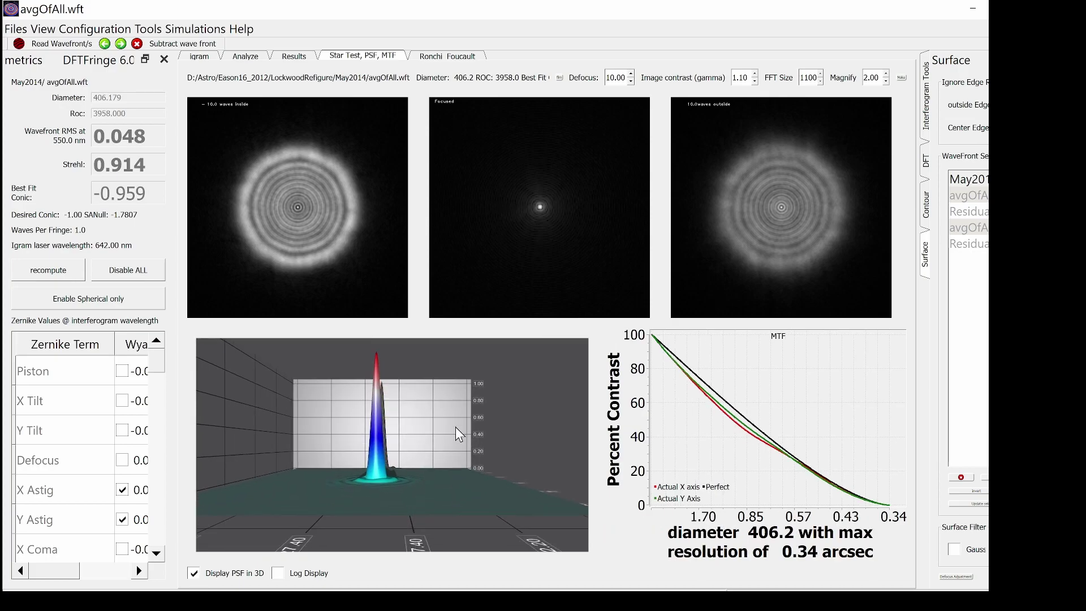
pyautogui.moveTo(497, 419); pyautogui.dragTo(765, 447)
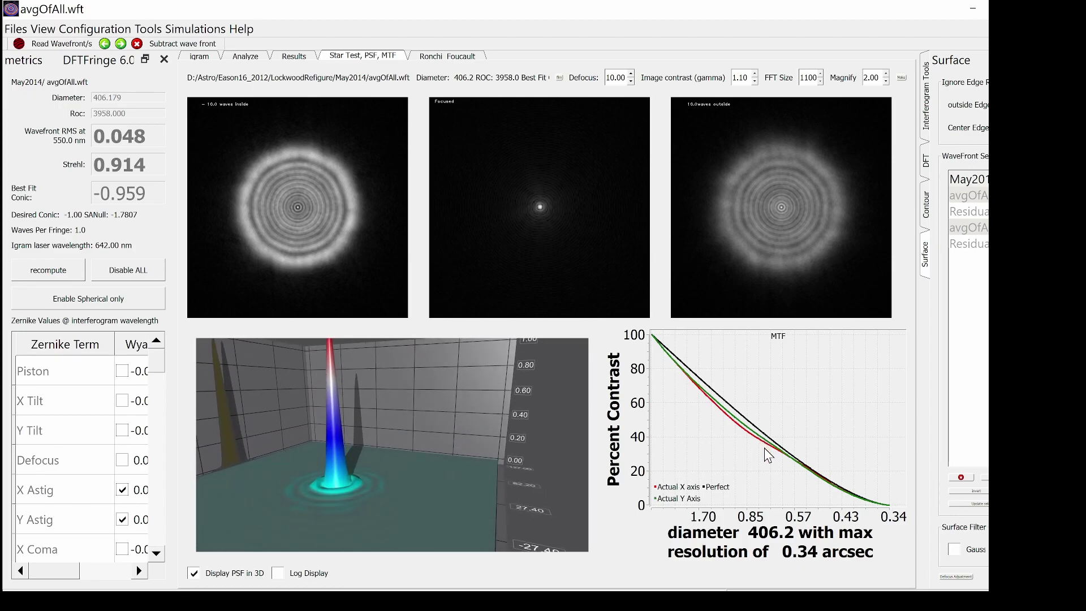
pyautogui.click(278, 574)
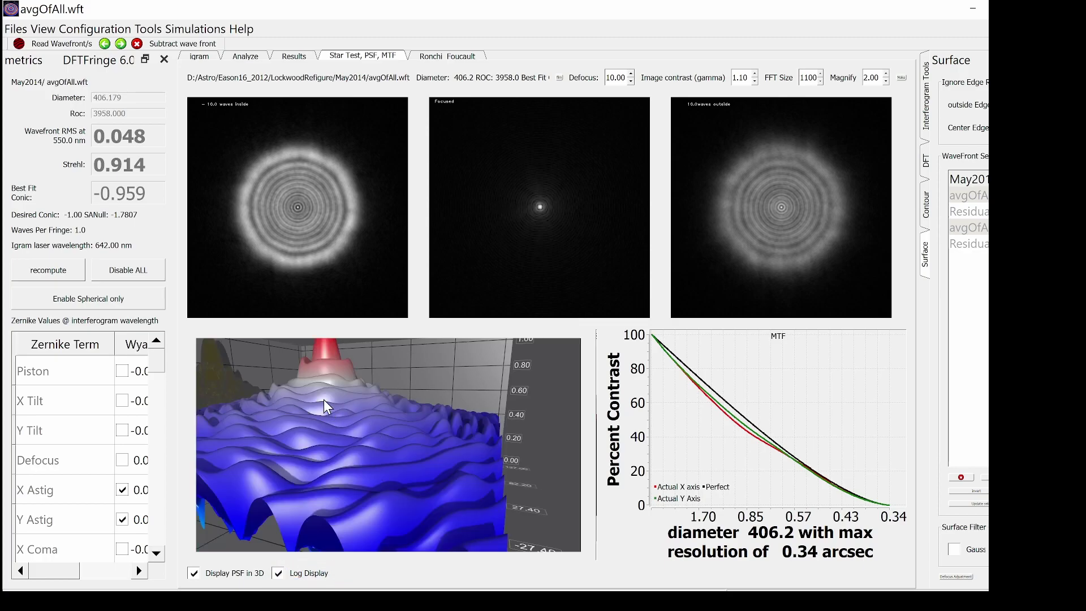
# Step: Inspect the rippled log-scale PSF from a new angle, then return it to a 2D line plot
pyautogui.scroll(-5, 323, 400)
pyautogui.moveTo(322, 399); pyautogui.dragTo(422, 490)
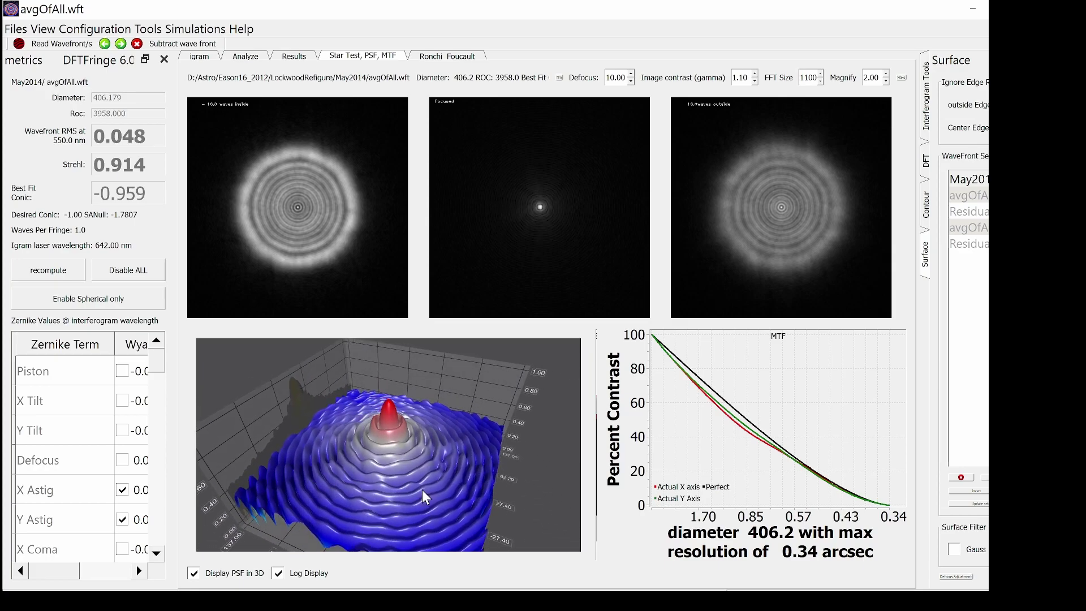
pyautogui.click(194, 573)
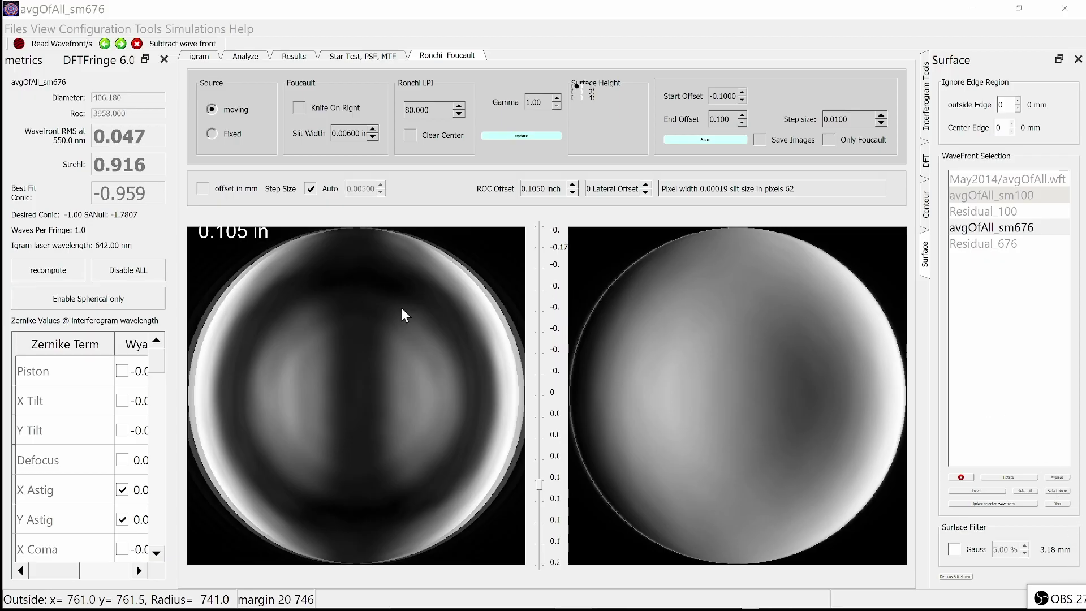
# Step: Bring up the Save Ronchi image / Save Foucault Image menu on the Ronchi image
pyautogui.rightClick(308, 363)
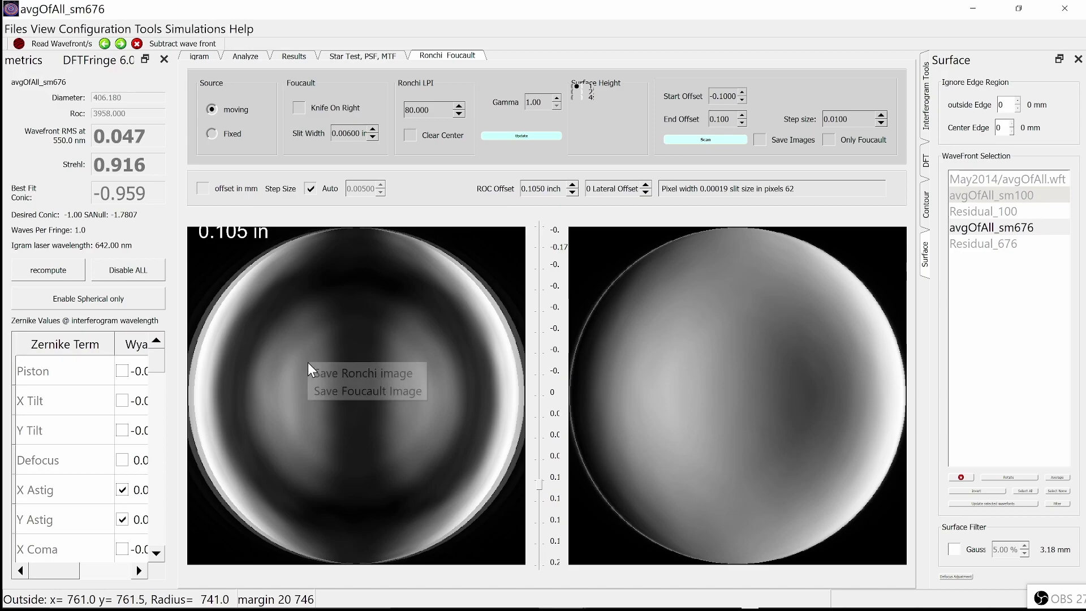